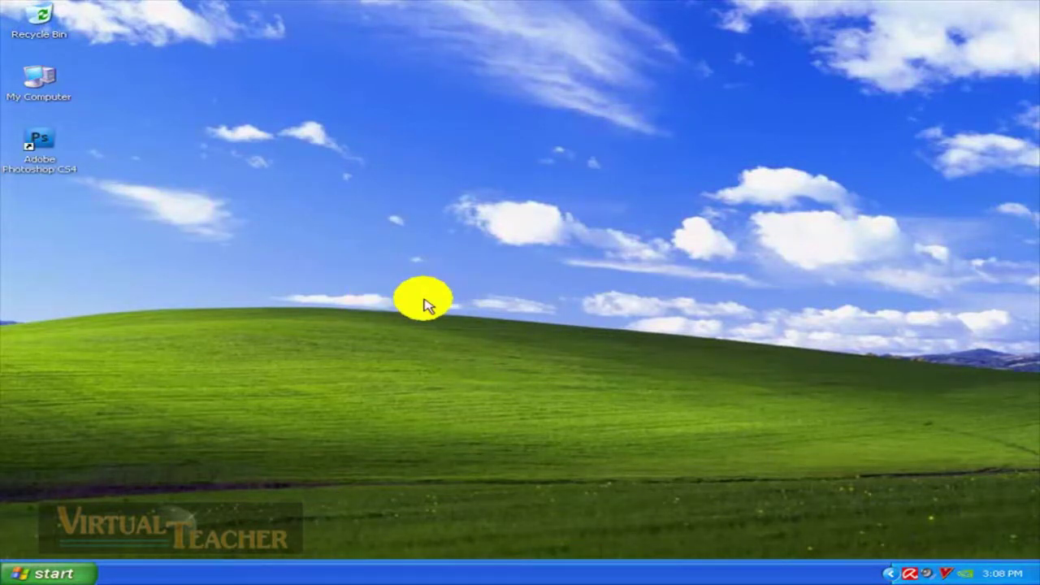
# Launch Adobe Photoshop CS4 from the Start menu's All Programs list.
pyautogui.click(401, 354)
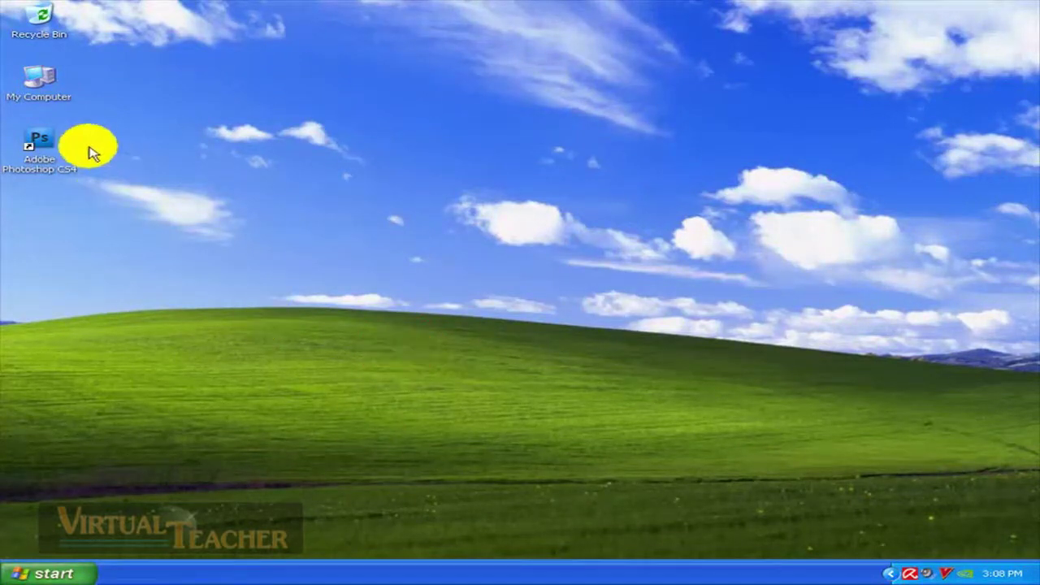
pyautogui.doubleClick(43, 142)
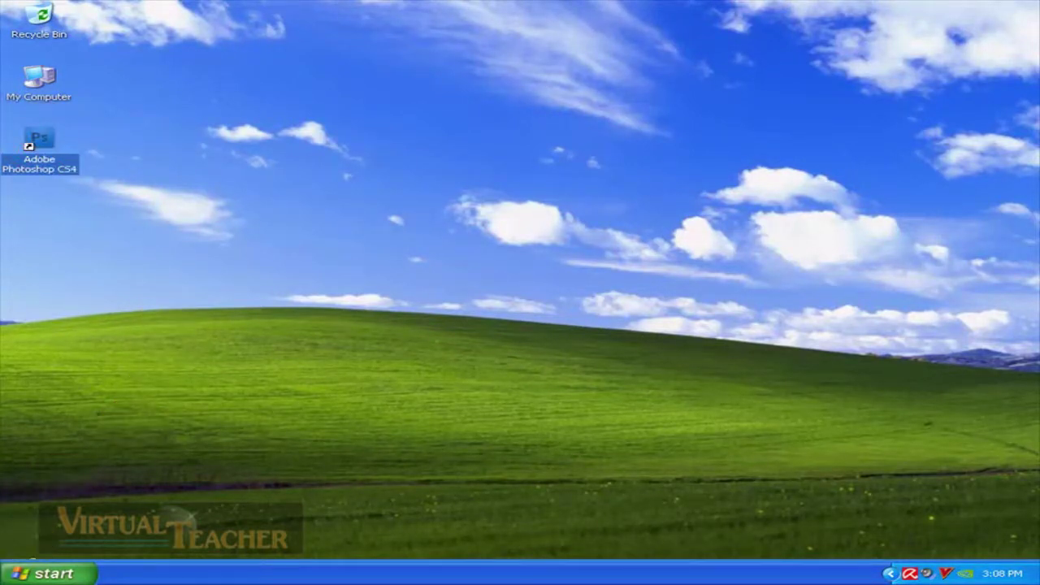
pyautogui.click(17, 573)
pyautogui.moveTo(59, 523)
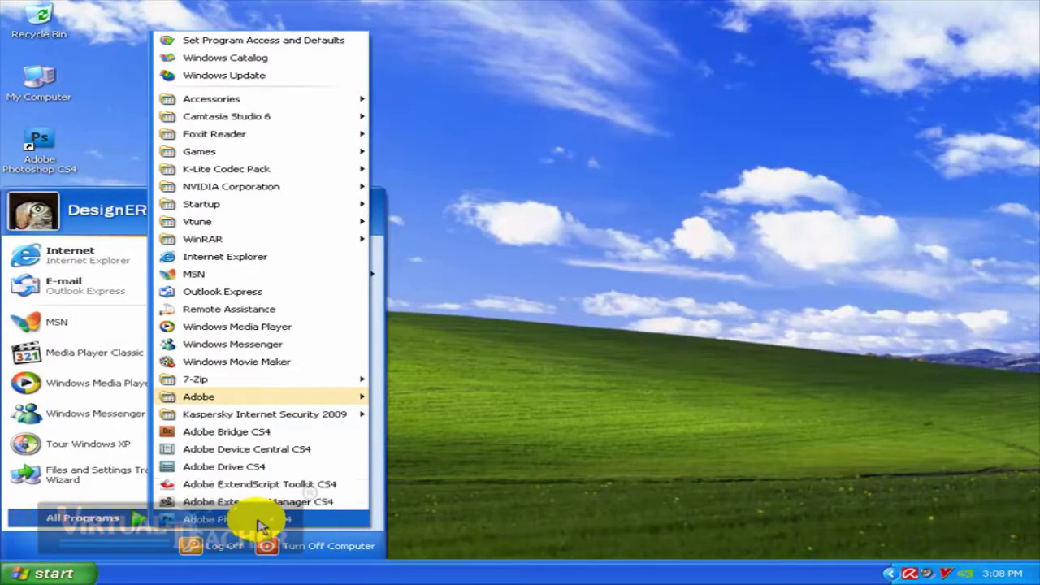
pyautogui.click(258, 524)
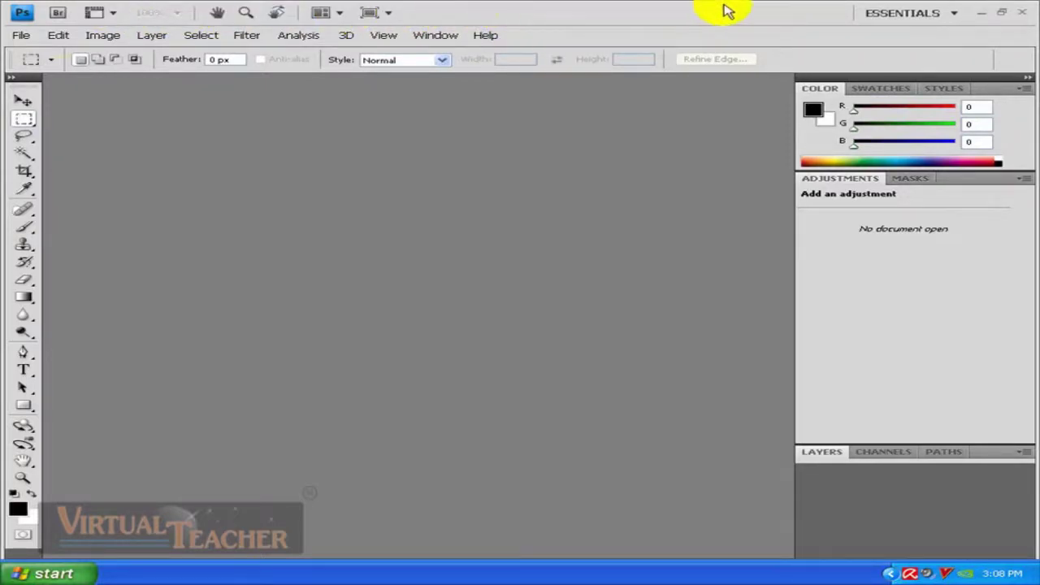
pyautogui.click(957, 18)
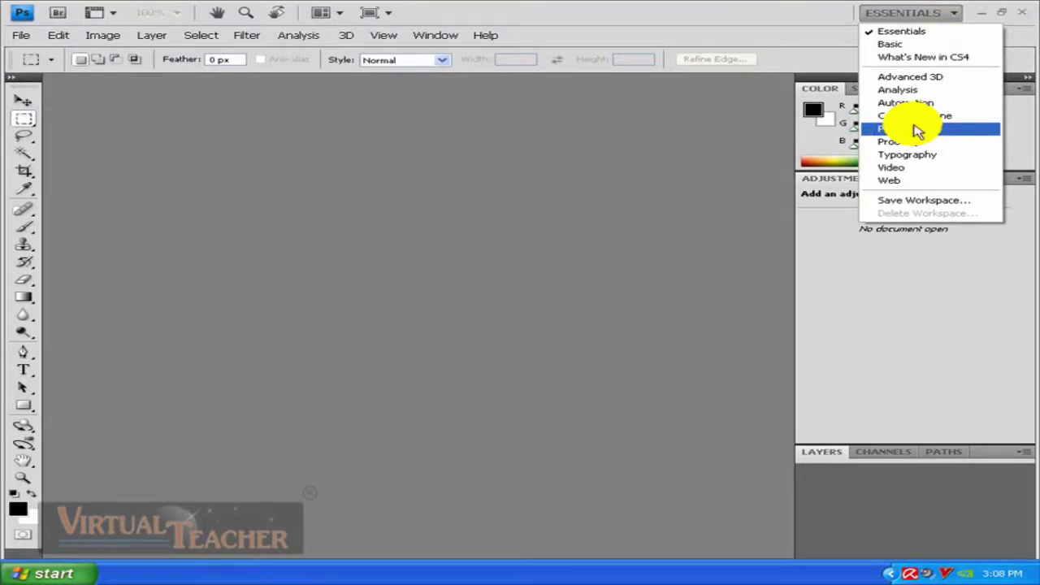
pyautogui.click(560, 21)
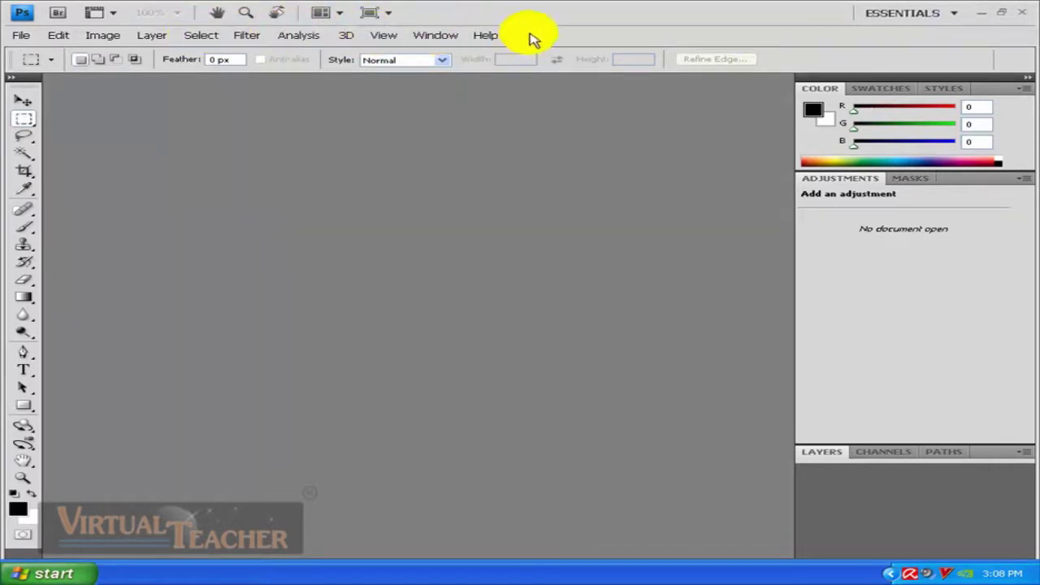
pyautogui.click(60, 35)
pyautogui.click(103, 35)
pyautogui.click(104, 35)
pyautogui.click(104, 35)
pyautogui.click(104, 35)
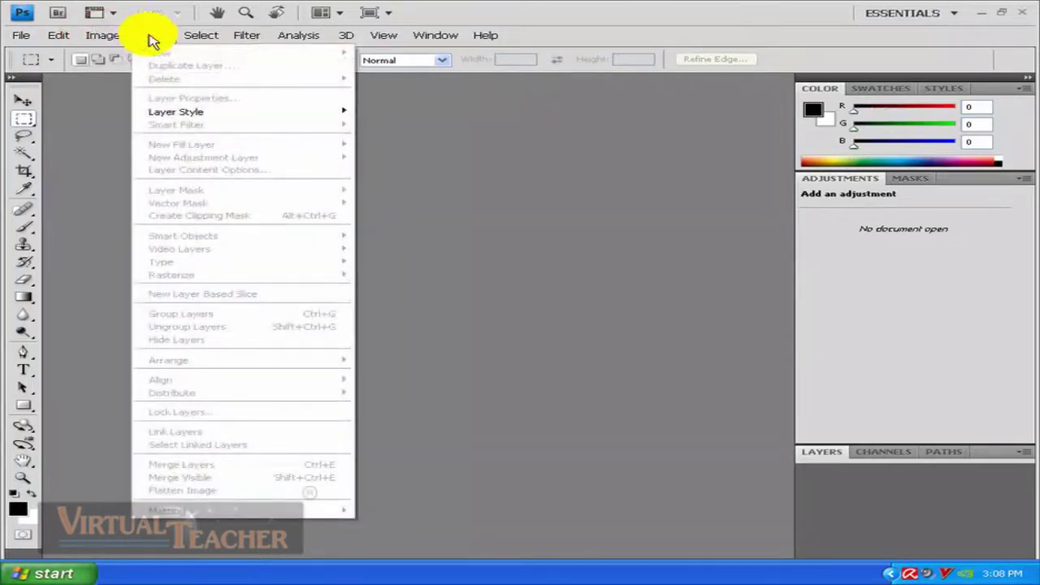
pyautogui.moveTo(295, 41)
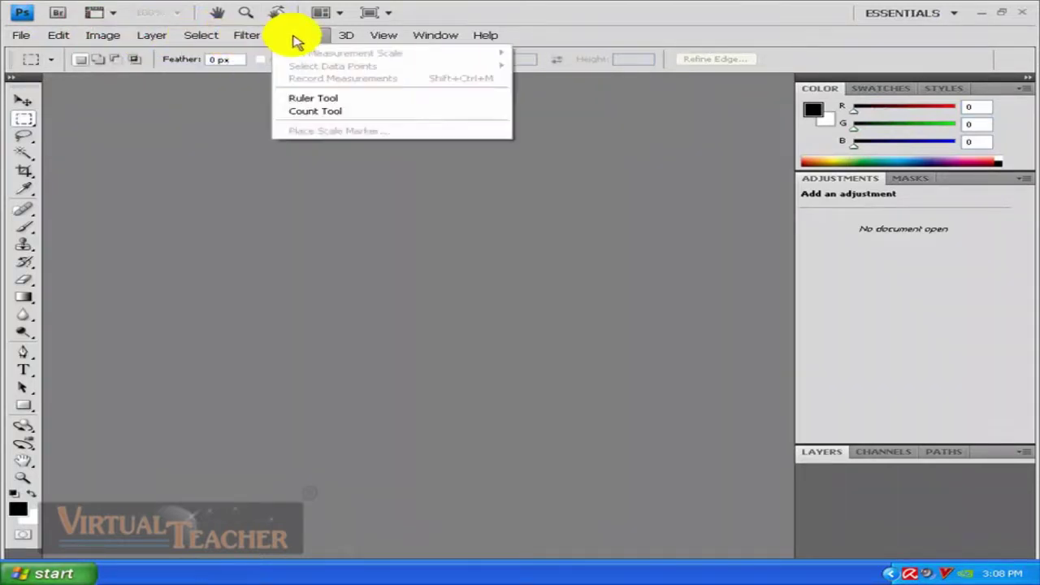
pyautogui.moveTo(419, 36)
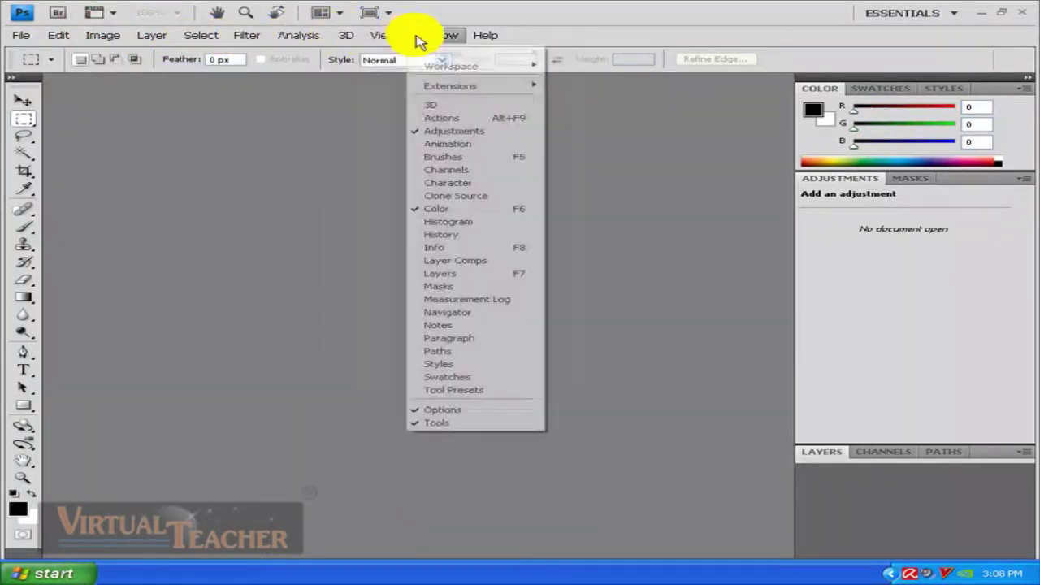
pyautogui.click(580, 34)
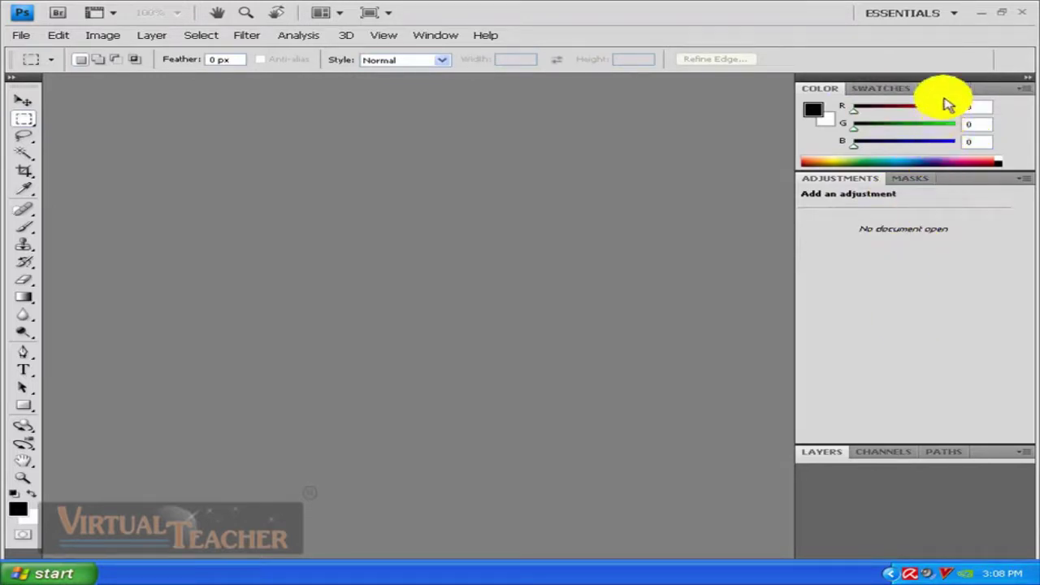
# Toggle the panel dock between icons and full size, leaving it collapsed to icons.
pyautogui.click(1026, 78)
pyautogui.click(1027, 78)
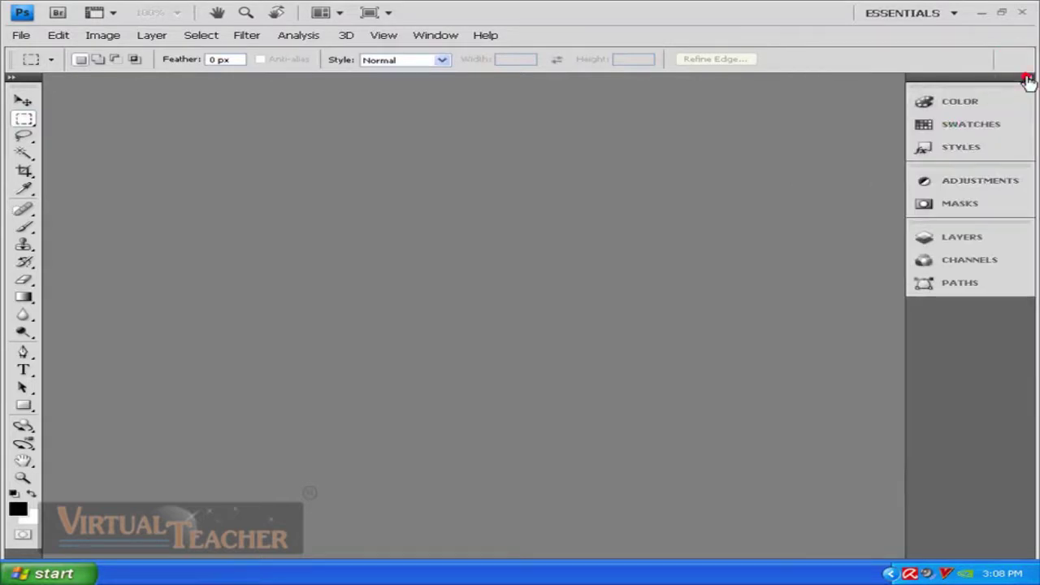
pyautogui.click(1028, 80)
pyautogui.click(1028, 80)
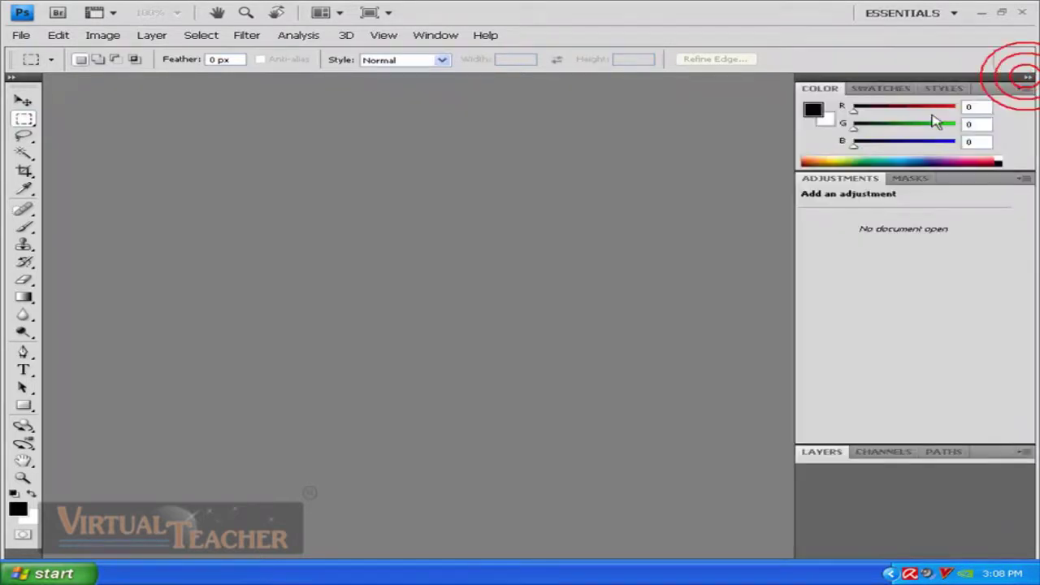
pyautogui.click(1028, 79)
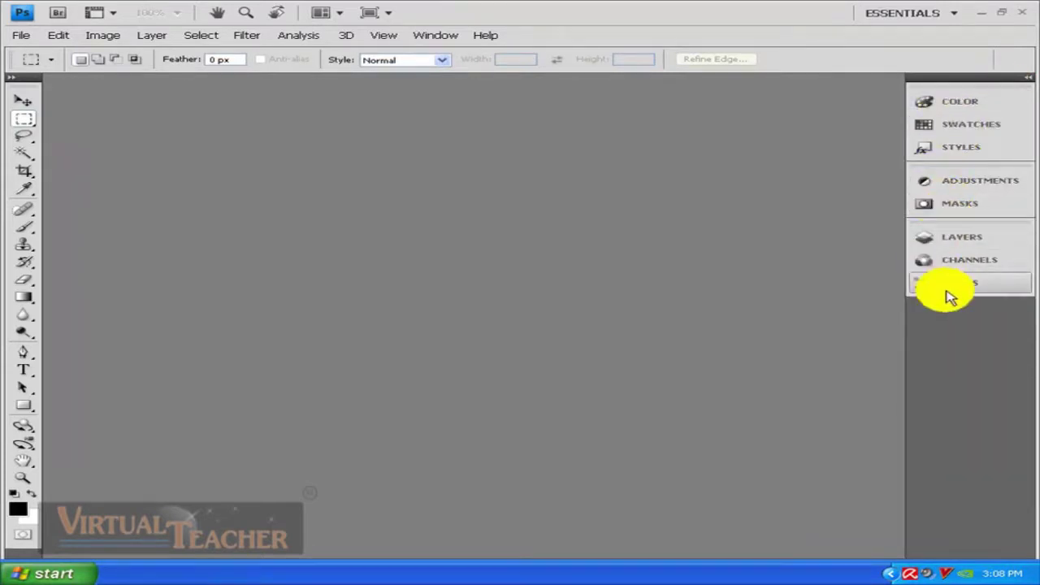
# Show Swatches, Styles, Adjustments, Masks, Layers and Channels in turn, then expand the dock.
pyautogui.click(945, 130)
pyautogui.click(952, 154)
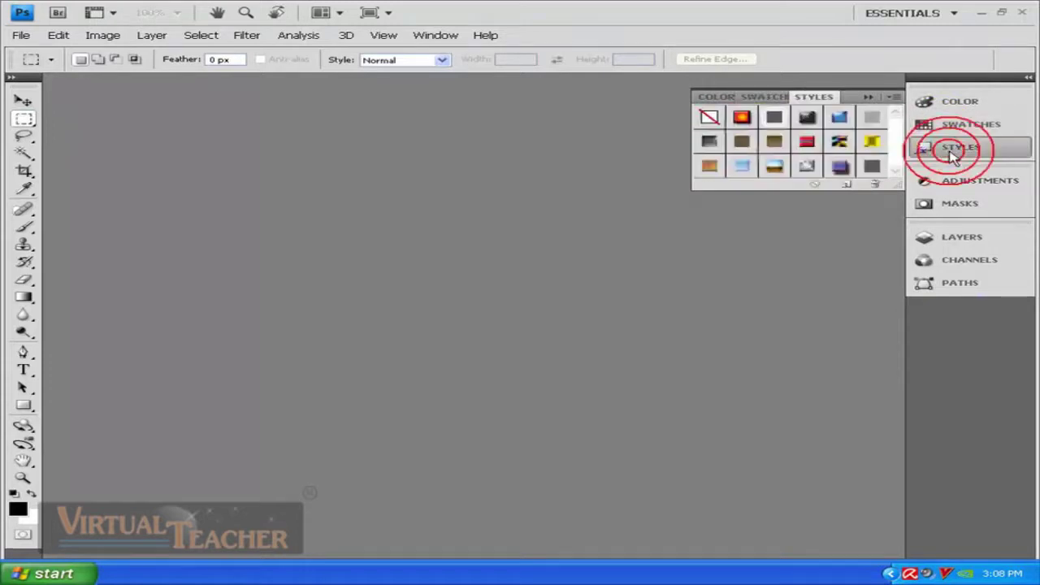
pyautogui.click(955, 180)
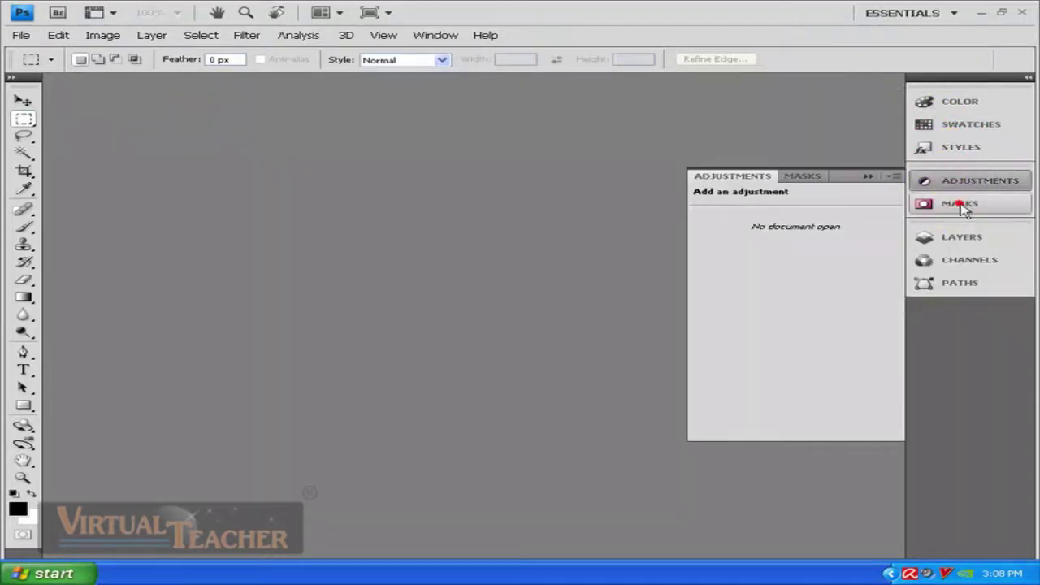
pyautogui.click(960, 205)
pyautogui.click(955, 236)
pyautogui.click(963, 264)
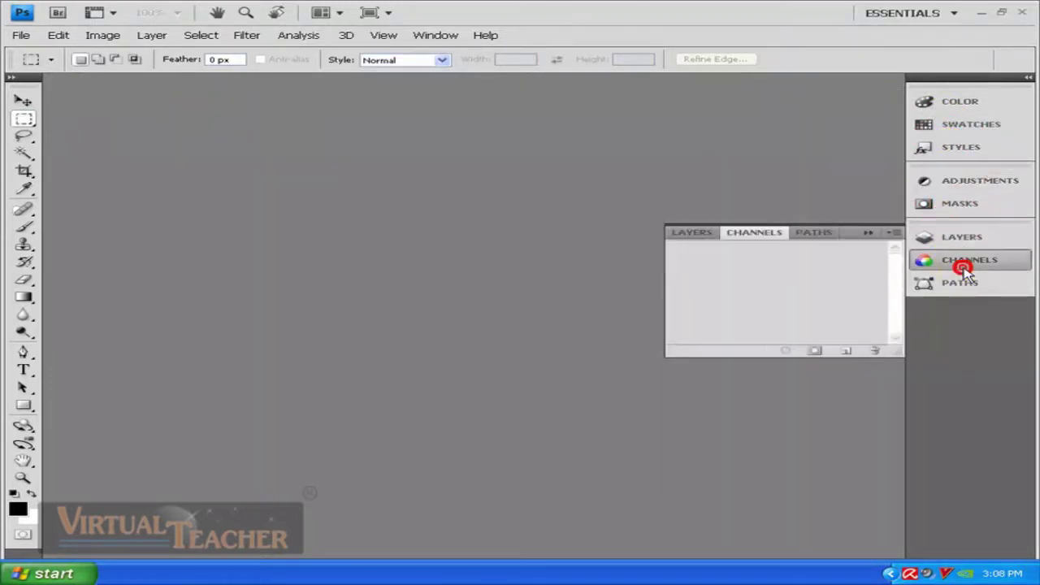
pyautogui.click(1028, 79)
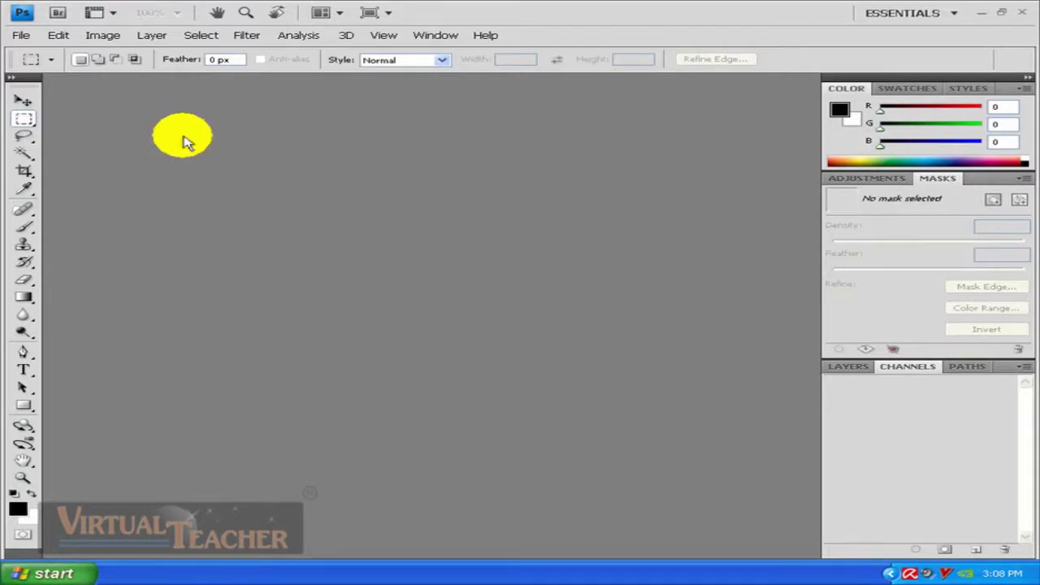
# Bring up the Performance page of Preferences, showing 1180 MB memory and 20 history states.
pyautogui.click(58, 35)
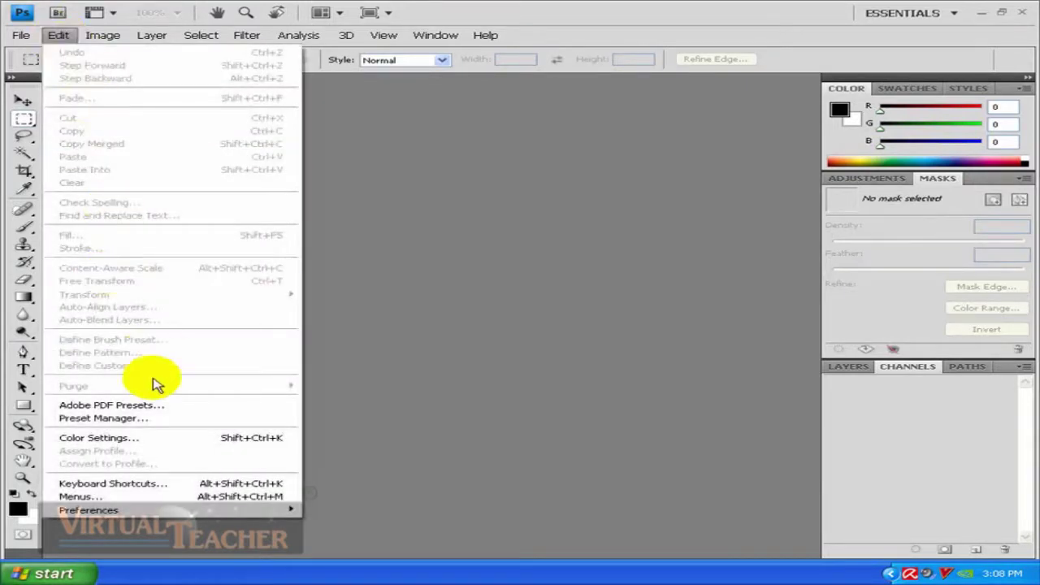
pyautogui.moveTo(143, 514)
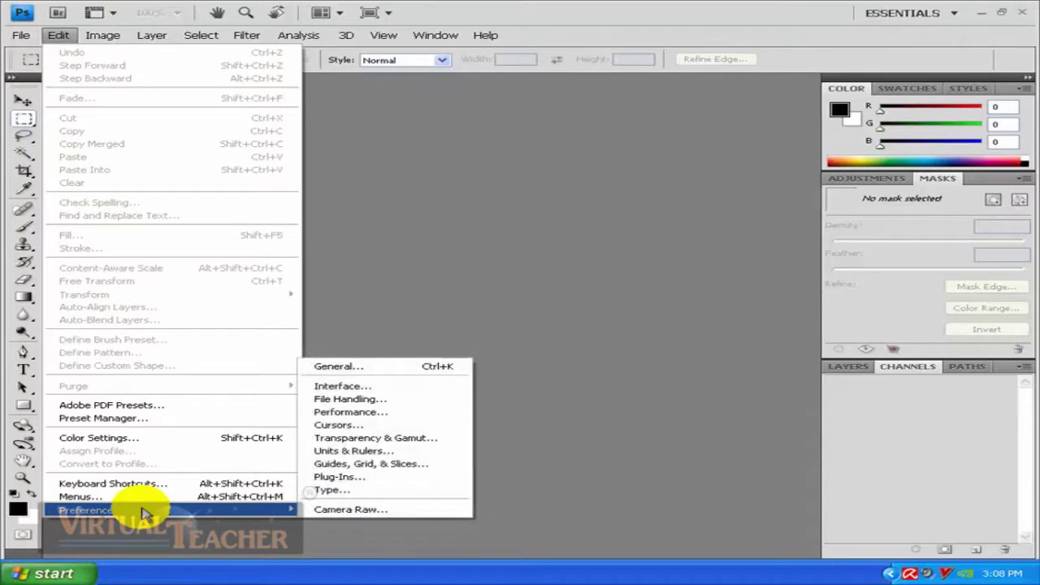
pyautogui.click(367, 420)
pyautogui.moveTo(362, 91); pyautogui.dragTo(322, 118)
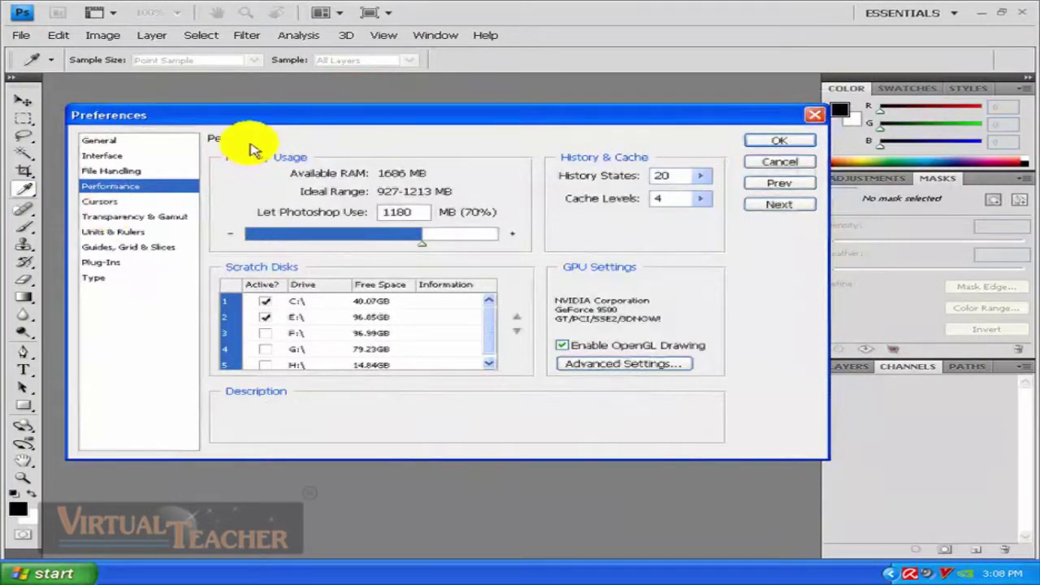
# Adjust the Let Photoshop Use slider and field until it reads 1192 MB (70%).
pyautogui.moveTo(300, 122); pyautogui.dragTo(319, 110)
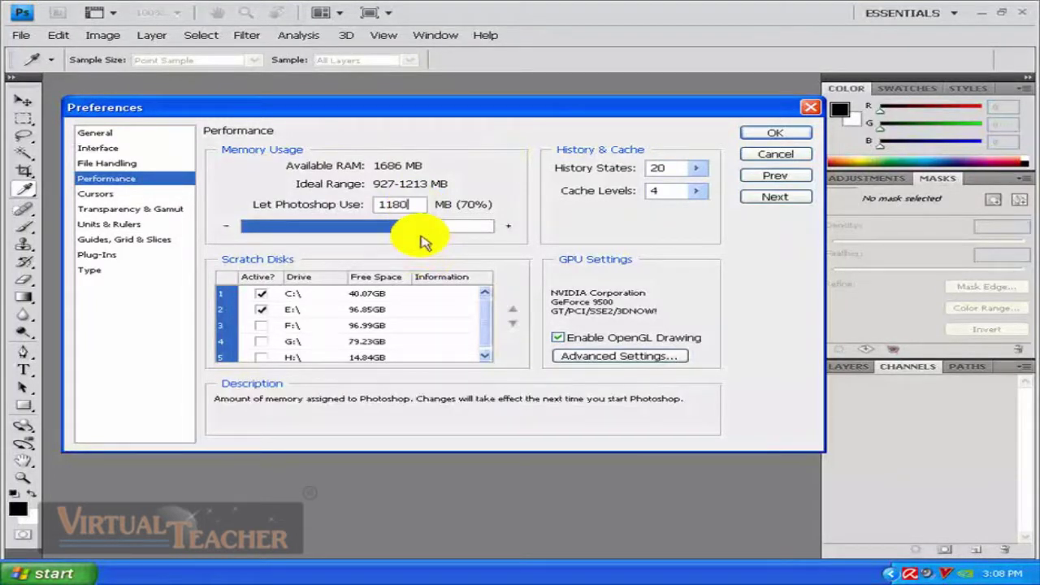
pyautogui.moveTo(420, 238)
pyautogui.mouseDown()
pyautogui.moveTo(404, 244)
pyautogui.moveTo(416, 244)
pyautogui.mouseUp()
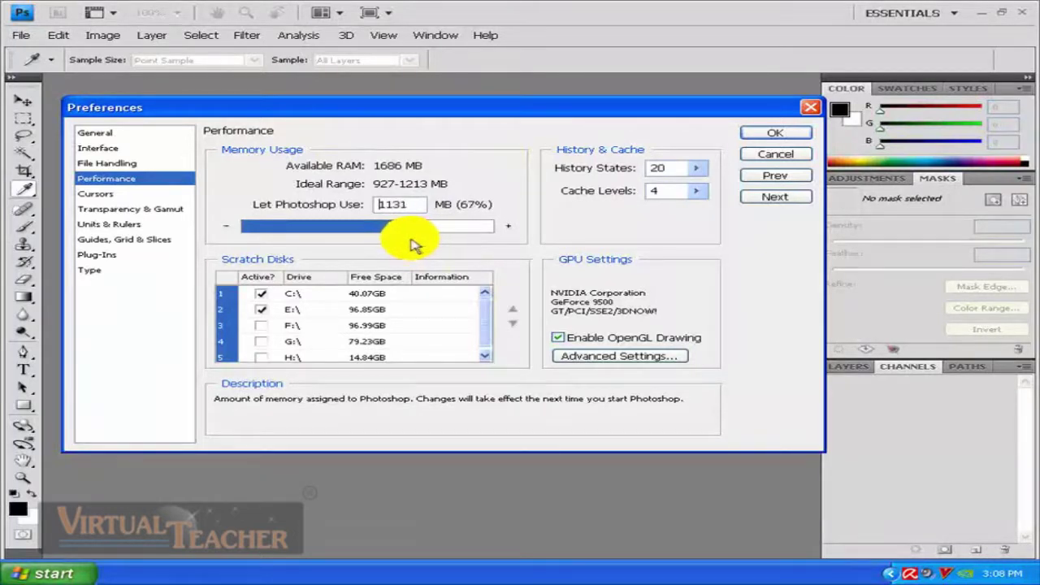
pyautogui.click(387, 204)
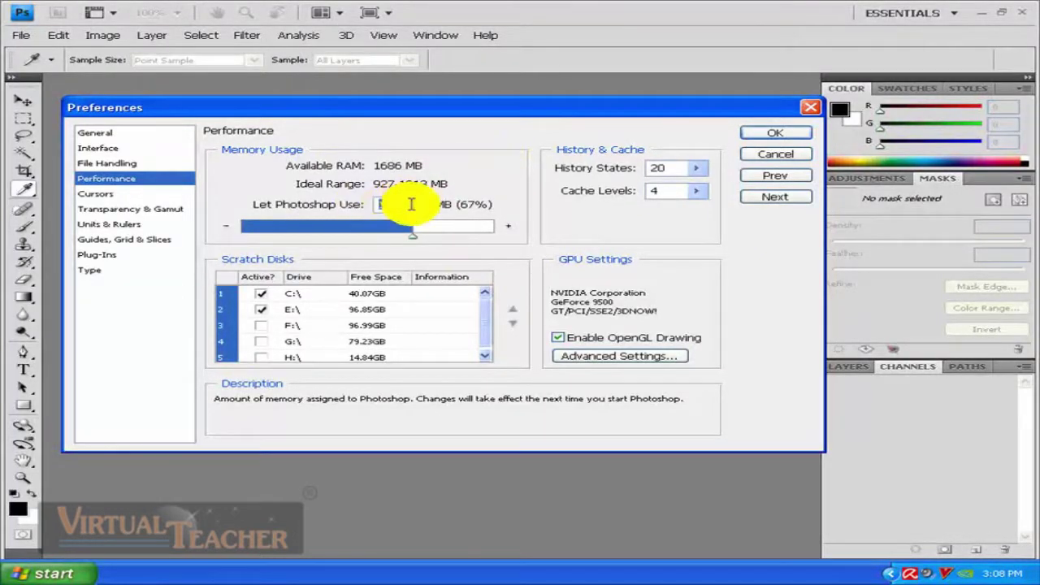
pyautogui.doubleClick(418, 203)
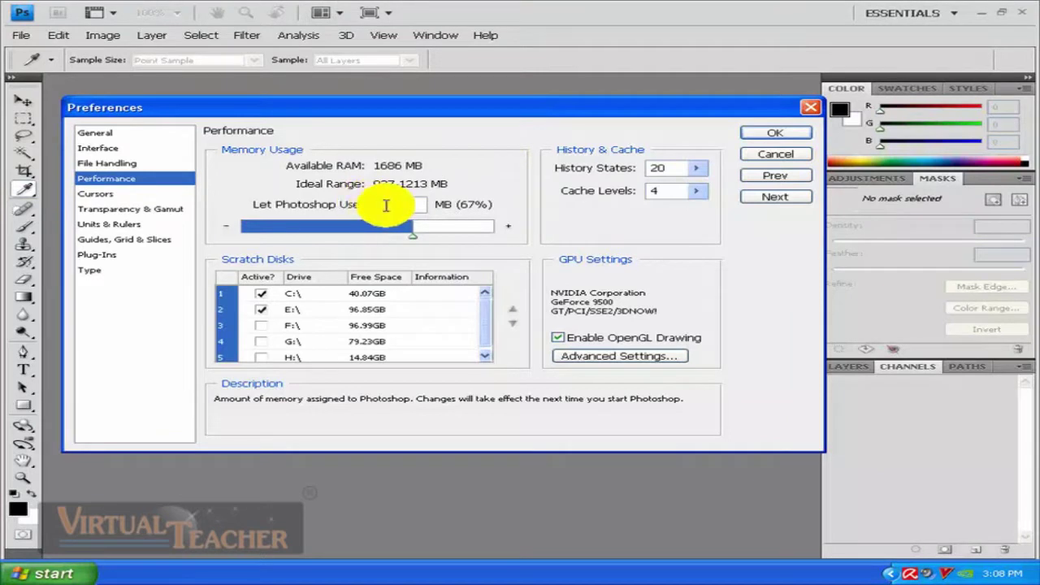
pyautogui.moveTo(413, 234); pyautogui.dragTo(421, 236)
pyautogui.click(481, 175)
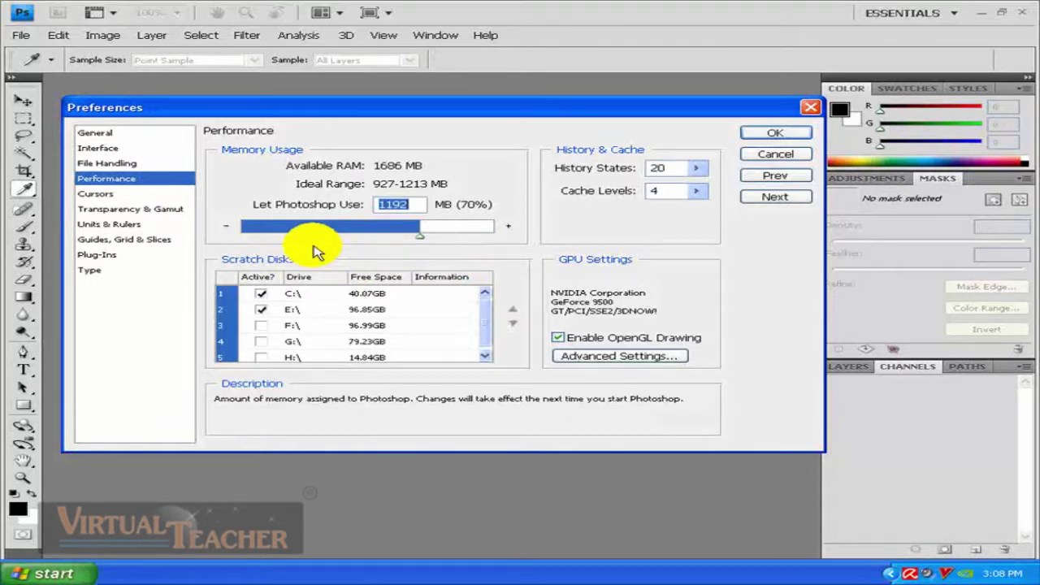
pyautogui.moveTo(317, 103); pyautogui.dragTo(317, 98)
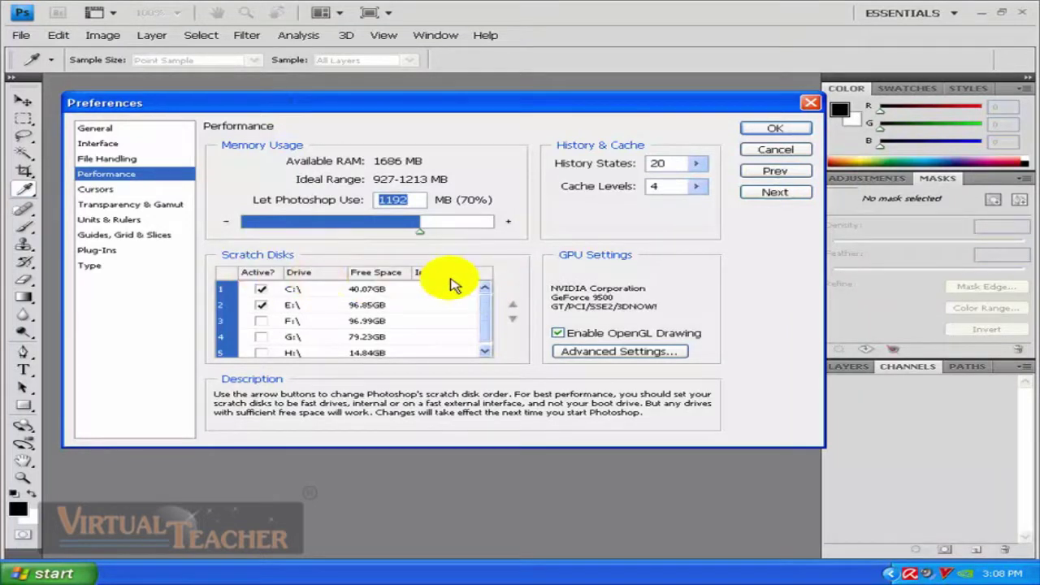
pyautogui.click(486, 313)
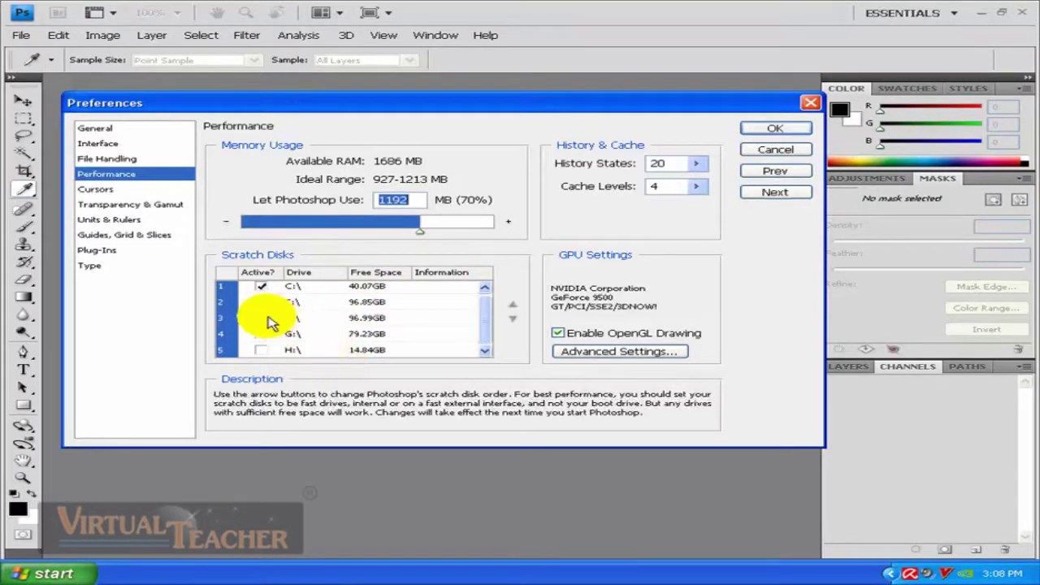
pyautogui.click(265, 306)
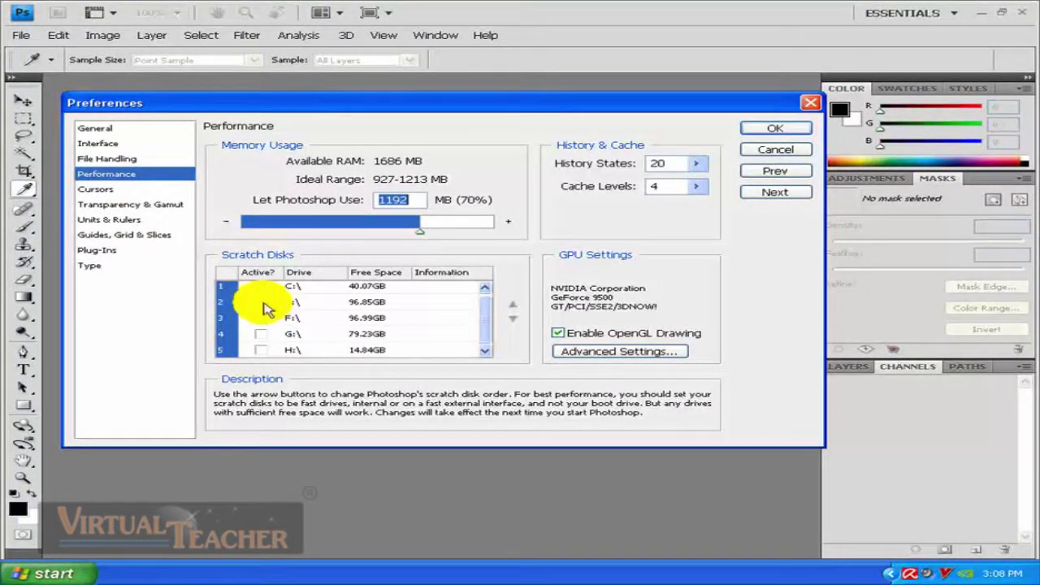
pyautogui.click(260, 302)
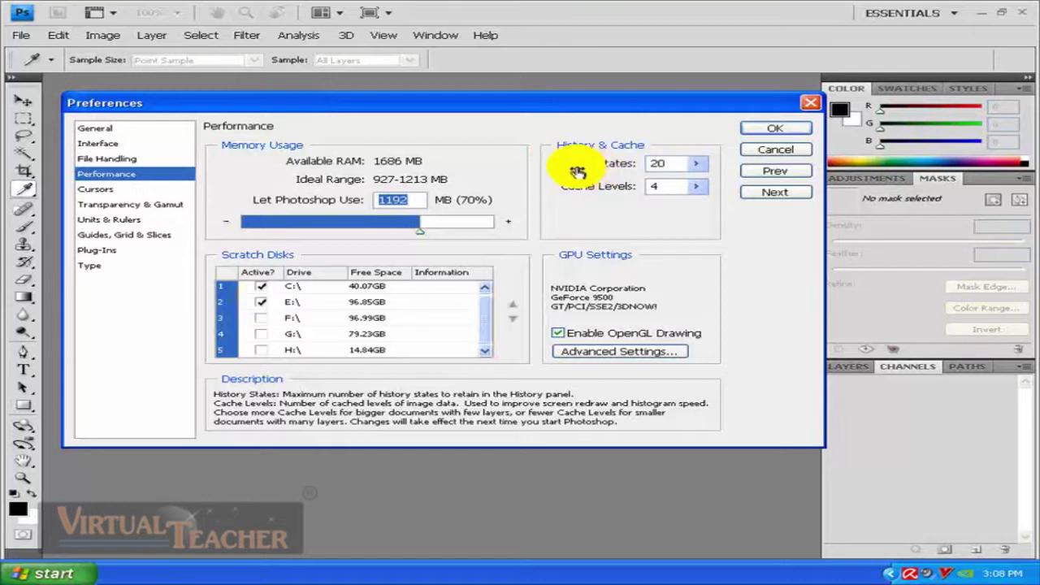
# Raise History States to 25 and toggle Enable OpenGL Drawing off and back on.
pyautogui.click(695, 164)
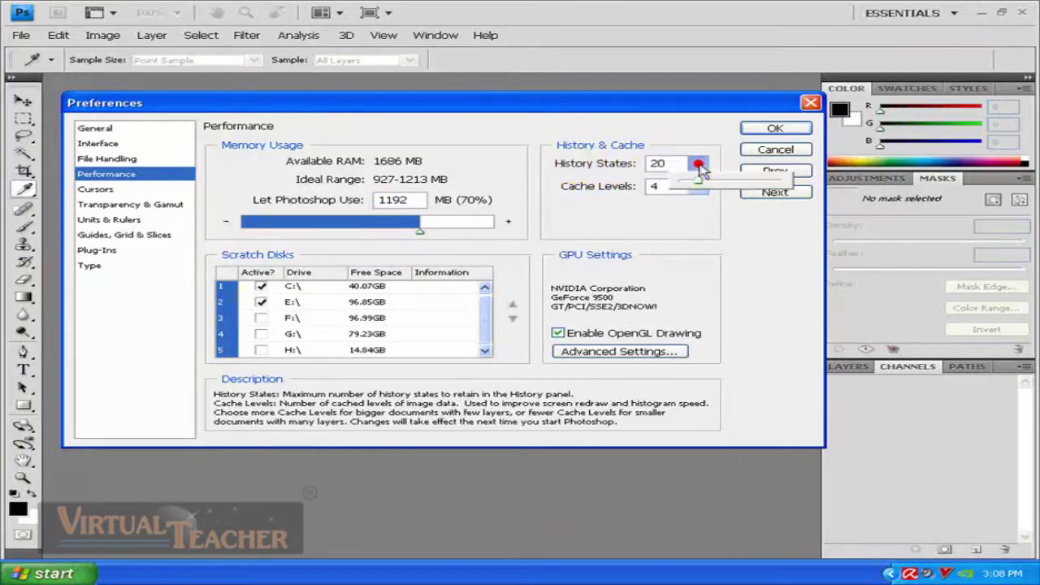
pyautogui.moveTo(702, 186); pyautogui.dragTo(703, 186)
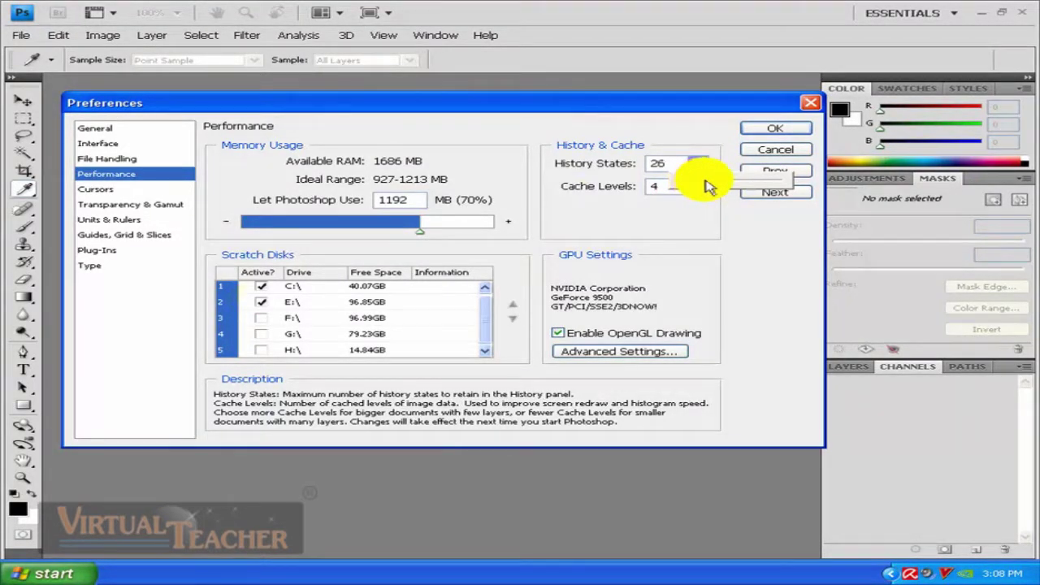
pyautogui.moveTo(705, 186); pyautogui.dragTo(680, 133)
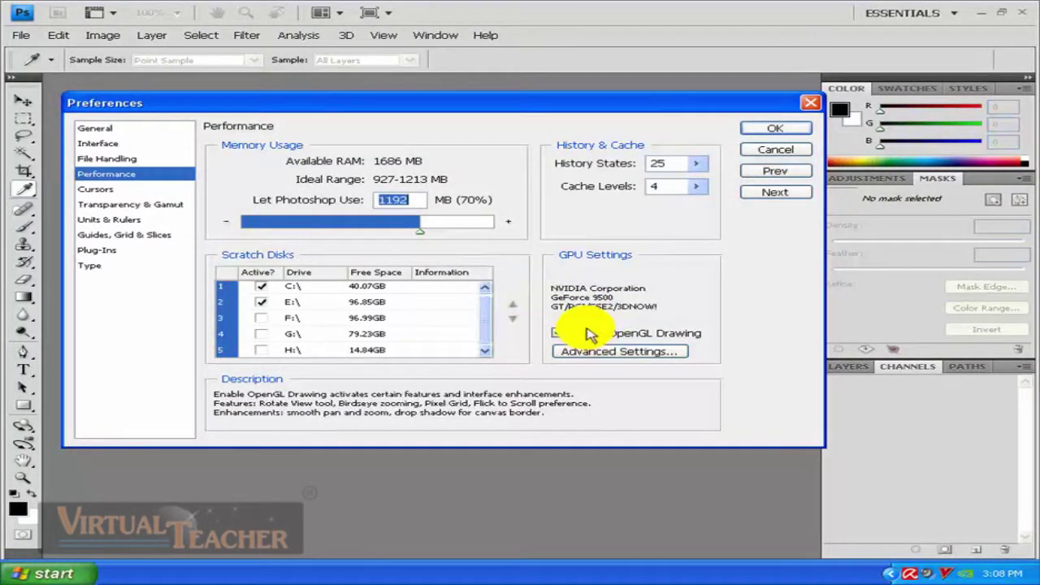
pyautogui.click(559, 333)
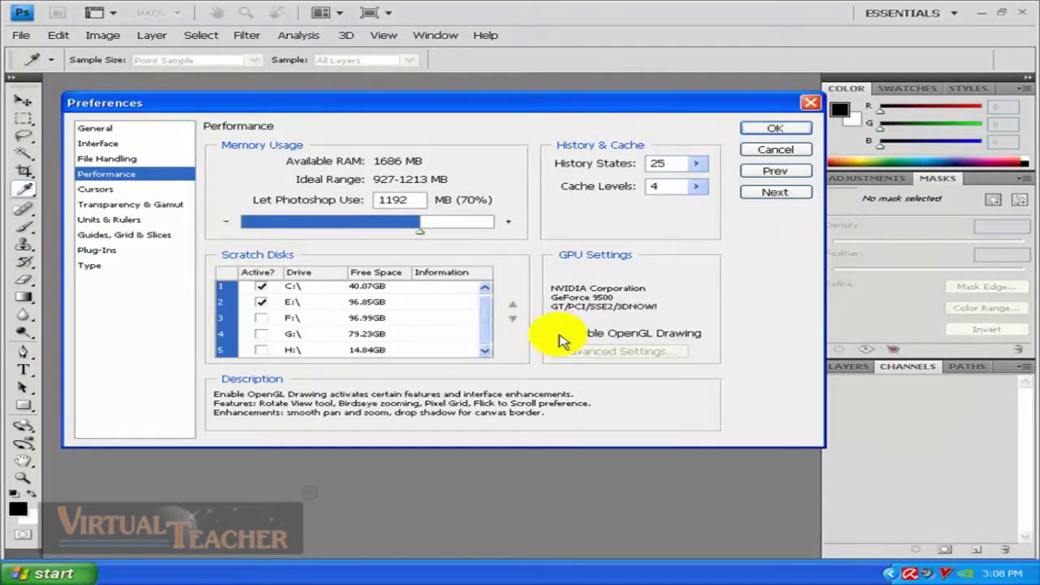
pyautogui.click(559, 333)
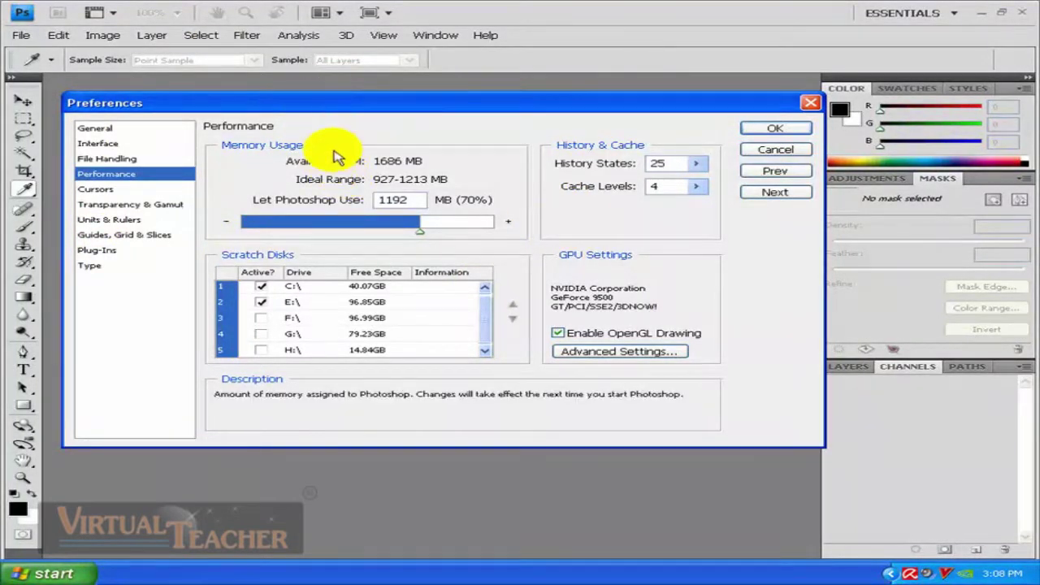
# Accept the Performance preferences with OK, returning to the empty workspace.
pyautogui.click(776, 130)
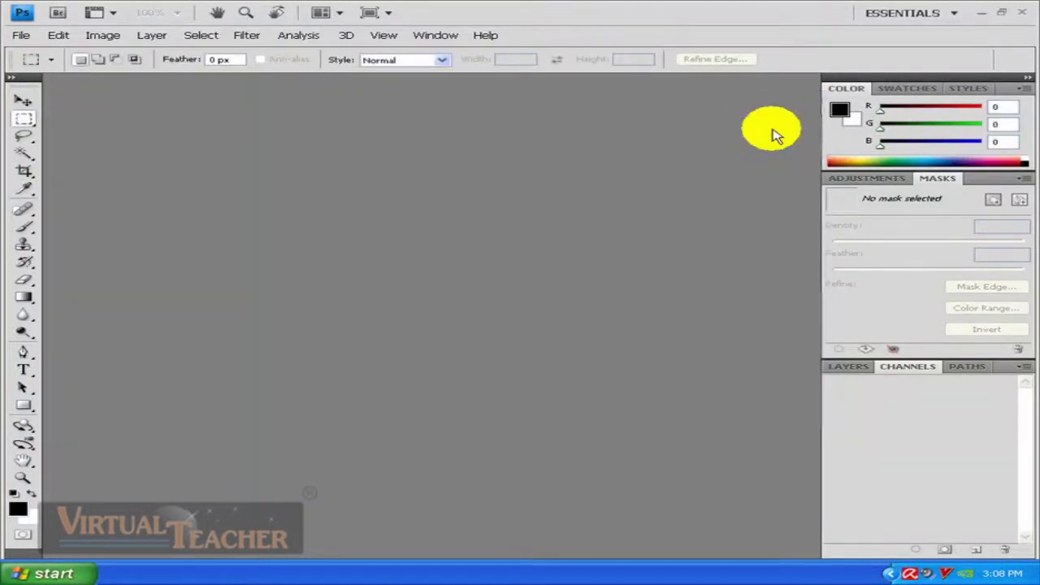